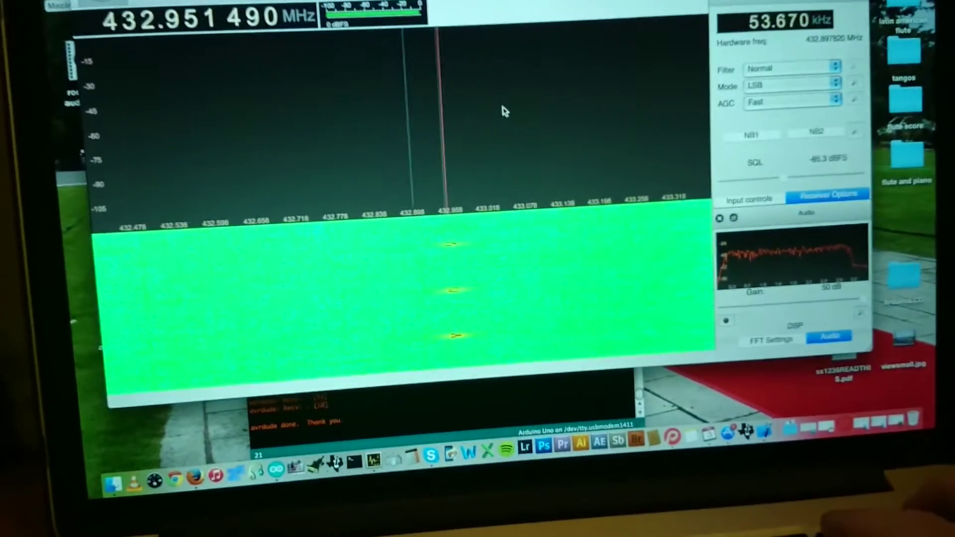
# Raise the system volume and close the Gqrx receiver window.
pyautogui.press('XF86AudioRaiseVolume')
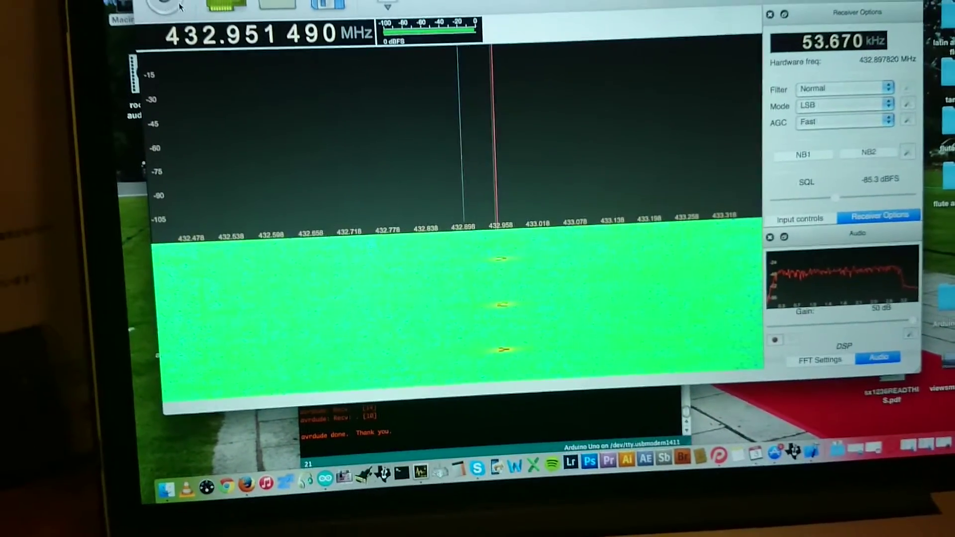
pyautogui.click(187, 73)
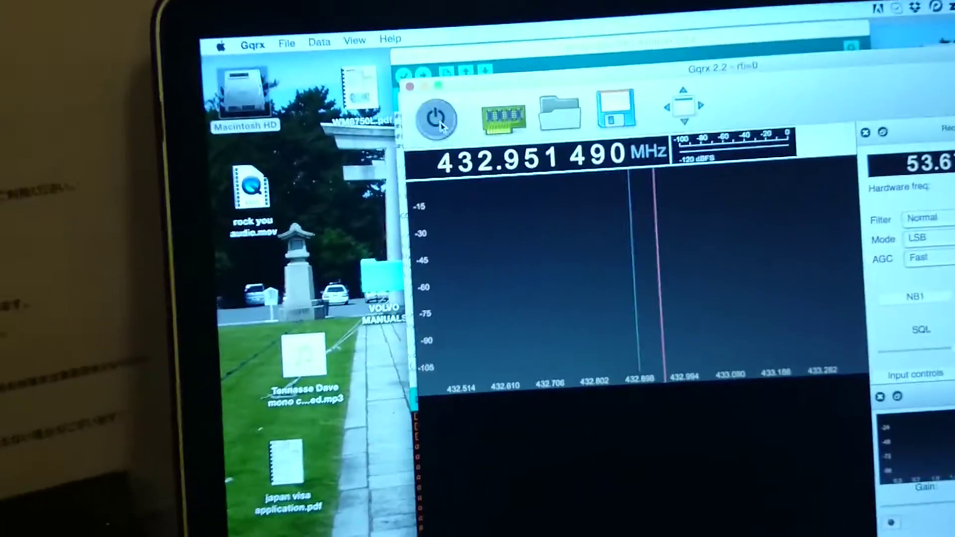
# Start the Gqrx receiver with Ctrl+D to show the live 432.951 MHz spectrum.
pyautogui.hotkey('ctrl', 'd')
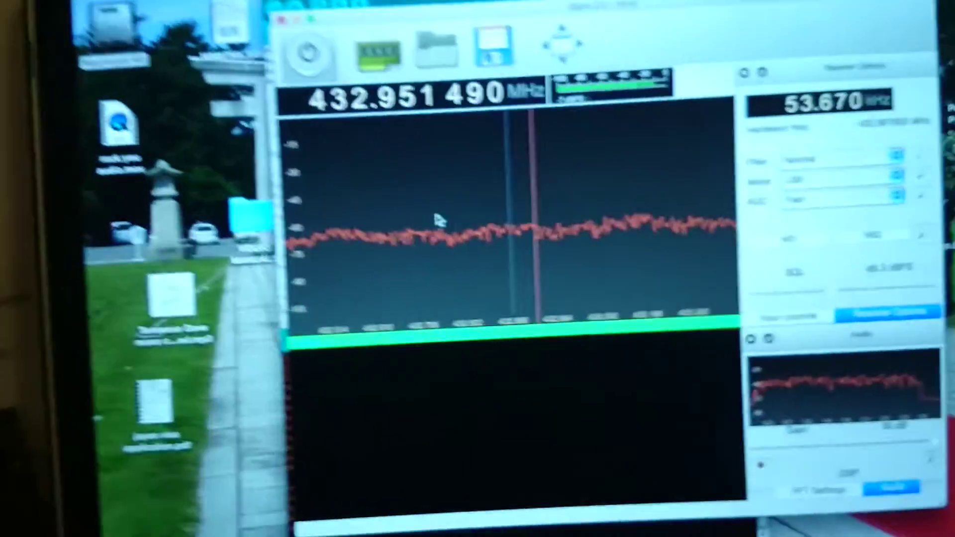